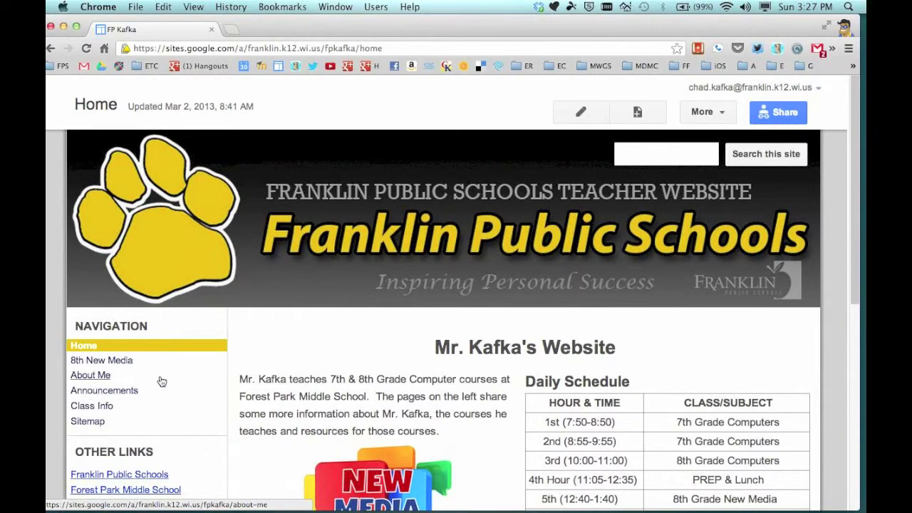
Go to the site's Announcements page from the sidebar.
scroll(166, 381, "down", 3)
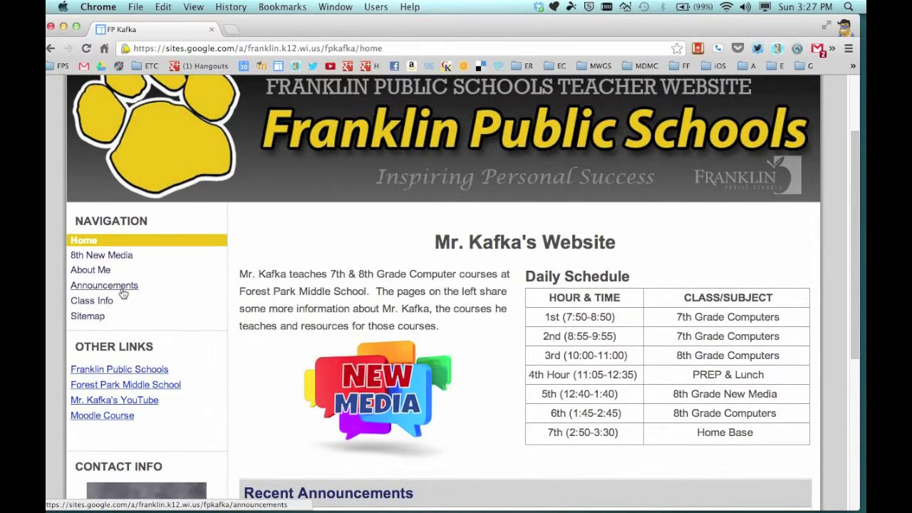
scroll(123, 294, "down", 3)
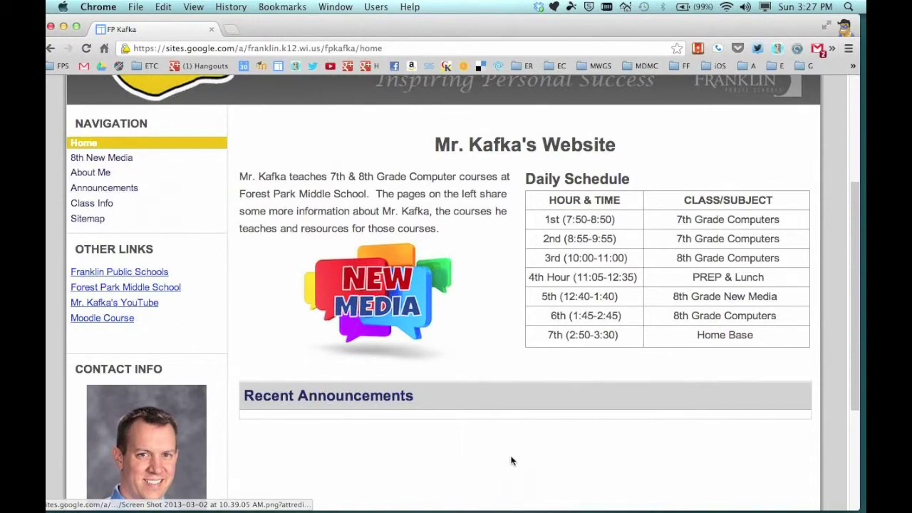
scroll(474, 412, "down", 2)
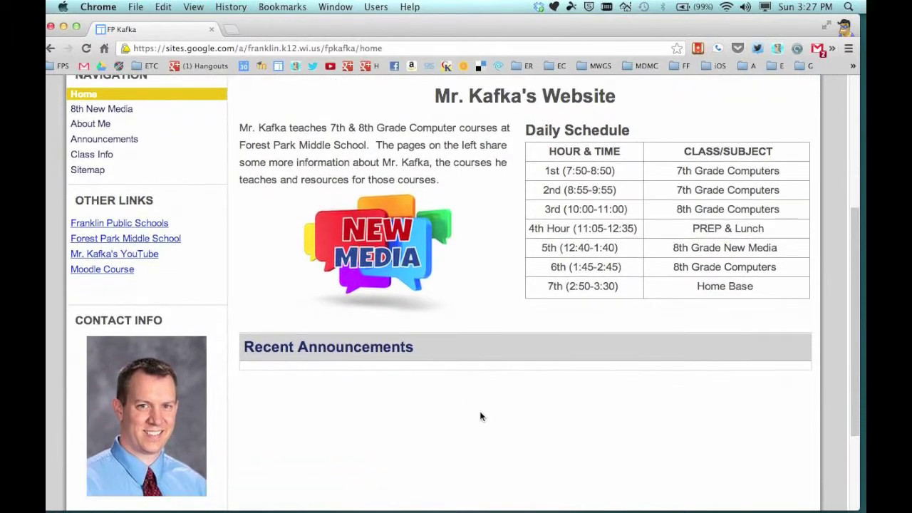
scroll(480, 417, "up", 2)
scroll(479, 424, "up", 2)
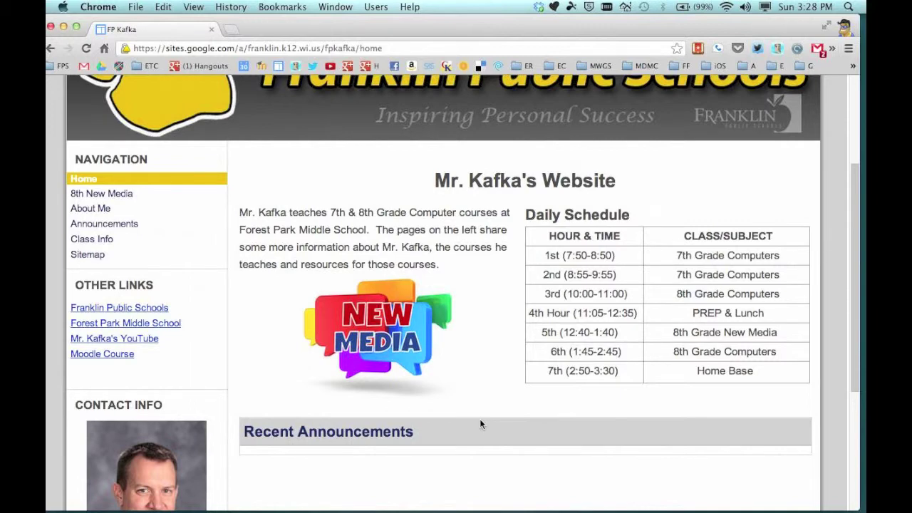
scroll(481, 422, "up", 3)
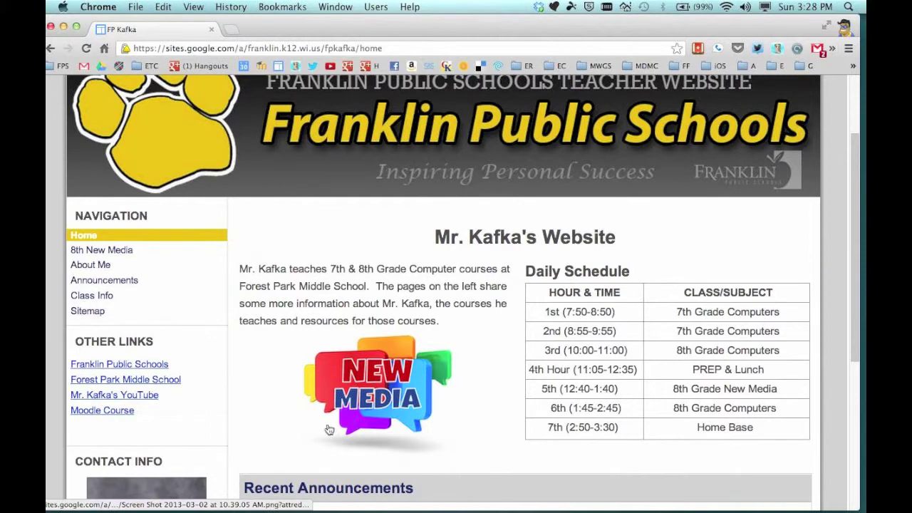
scroll(275, 312, "up", 5)
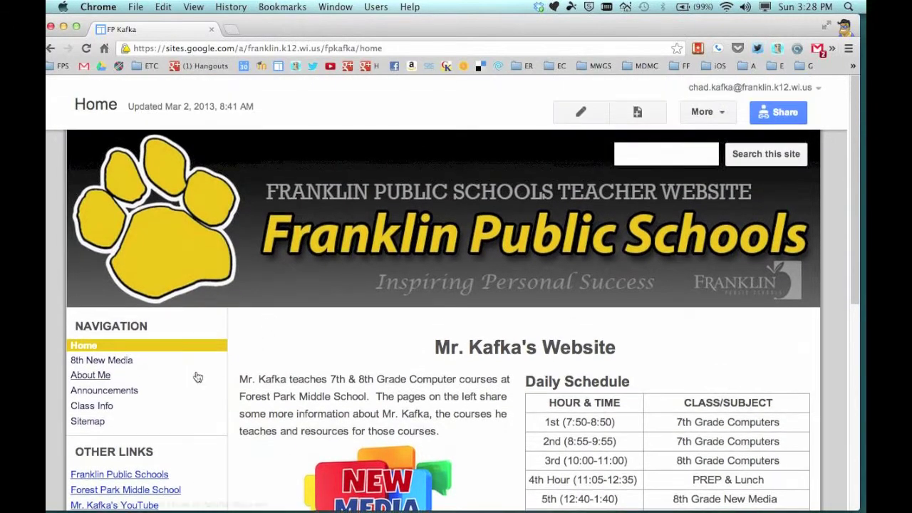
left_click(129, 389)
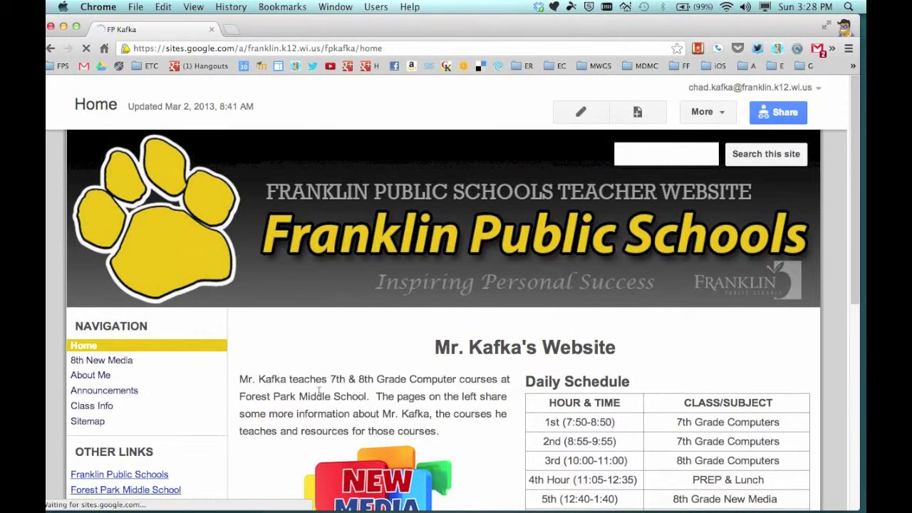
Review the empty Announcements page's help text and start a new post.
scroll(346, 393, "down", 2)
scroll(345, 394, "up", 2)
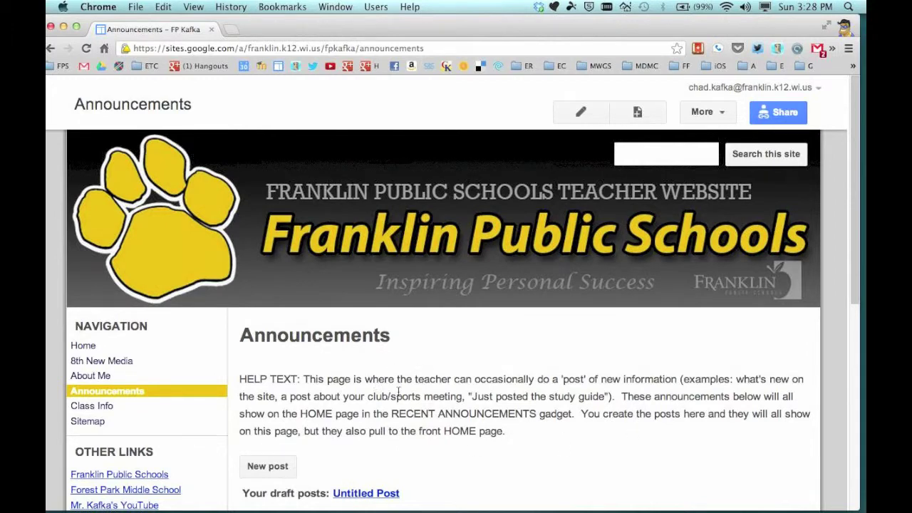
scroll(398, 394, "down", 2)
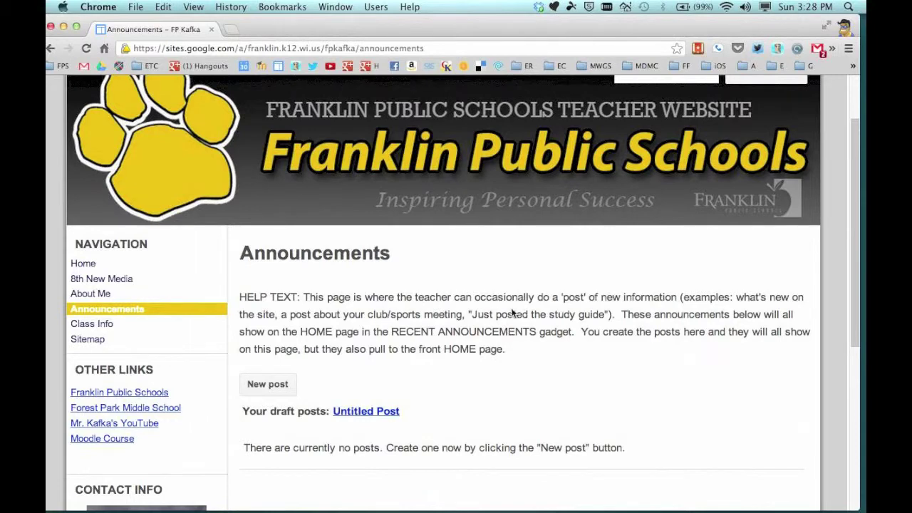
scroll(489, 326, "down", 1)
scroll(489, 326, "down", 1)
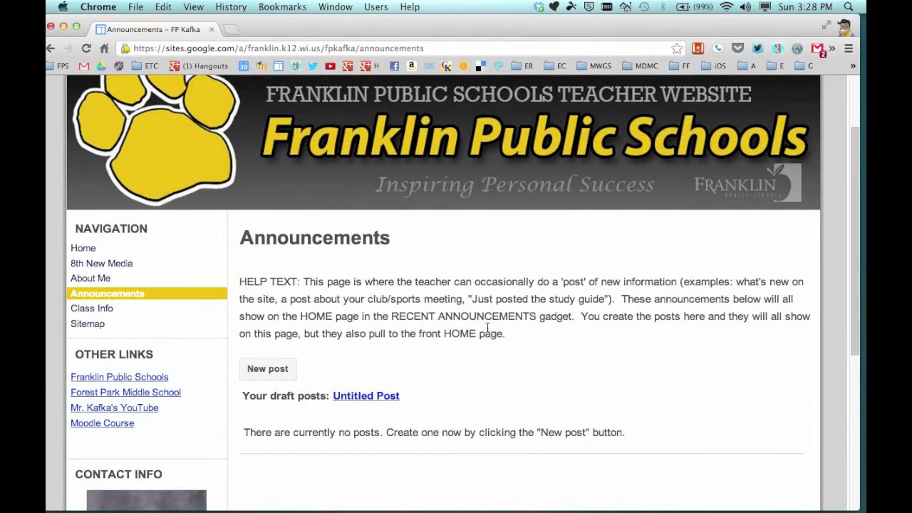
left_click(278, 371)
left_click(265, 370)
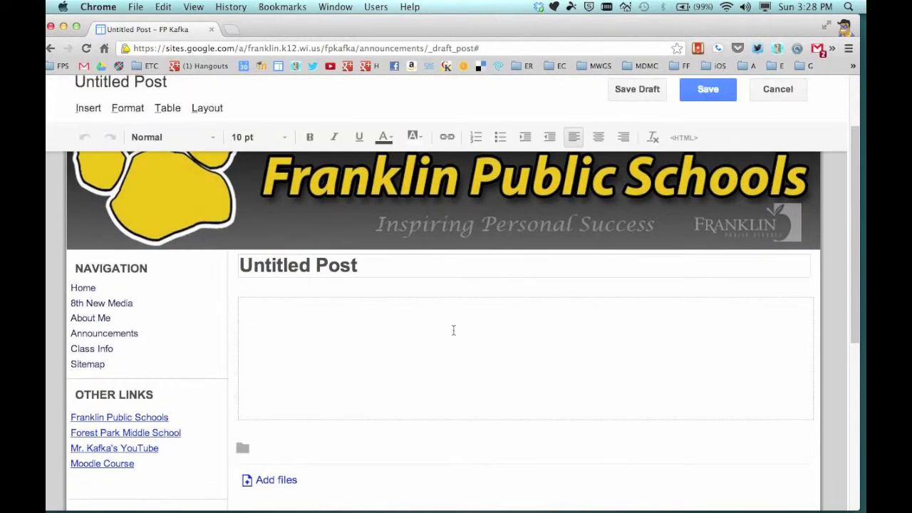
Replace the 'Untitled Post' title with 'Tech Club Starting 3/5' and move into the body.
left_click(364, 266)
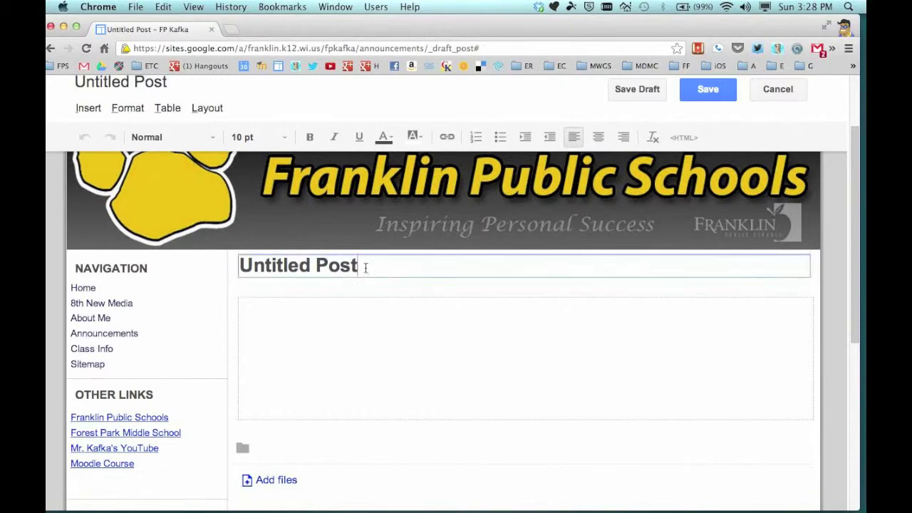
double_click(364, 267)
left_click(364, 268)
type("T")
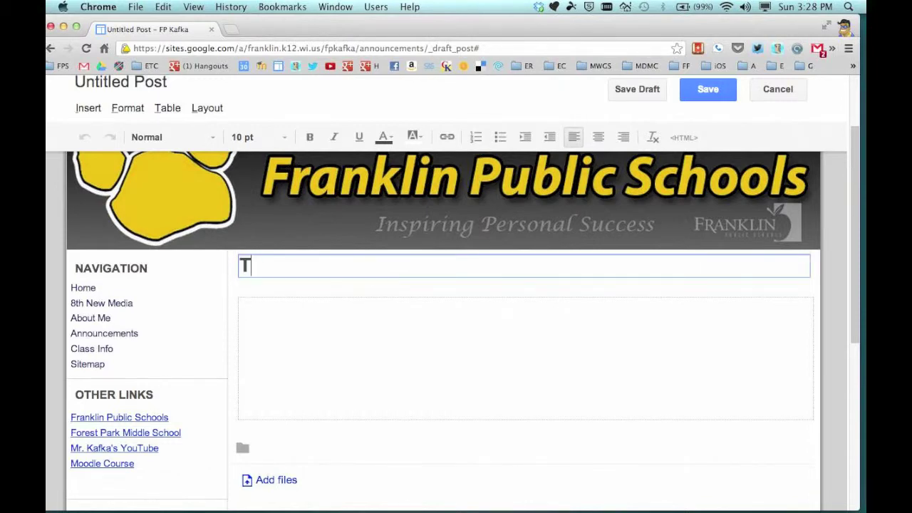
type("ech Club ")
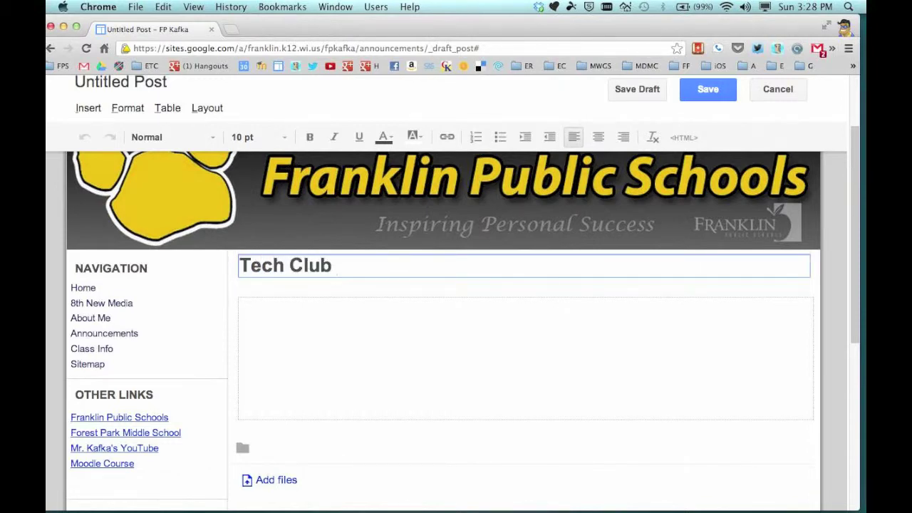
type("Starting 3/5")
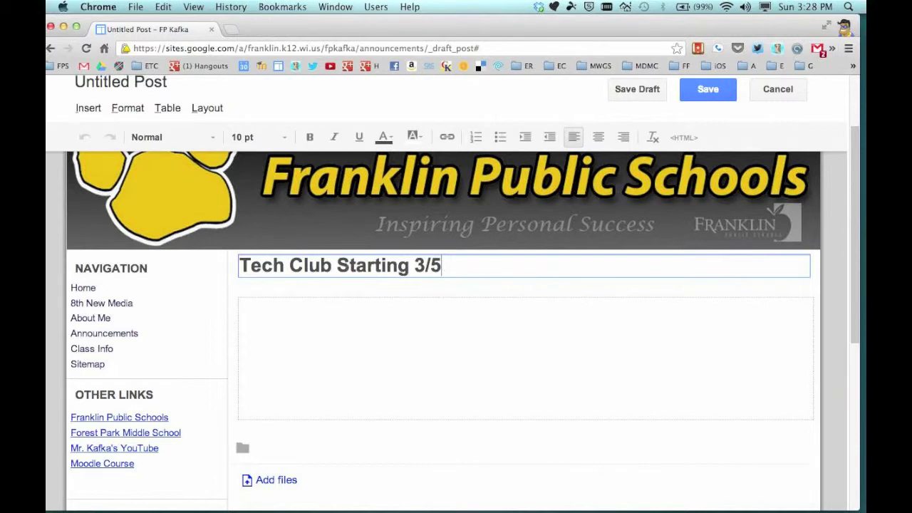
left_click(368, 312)
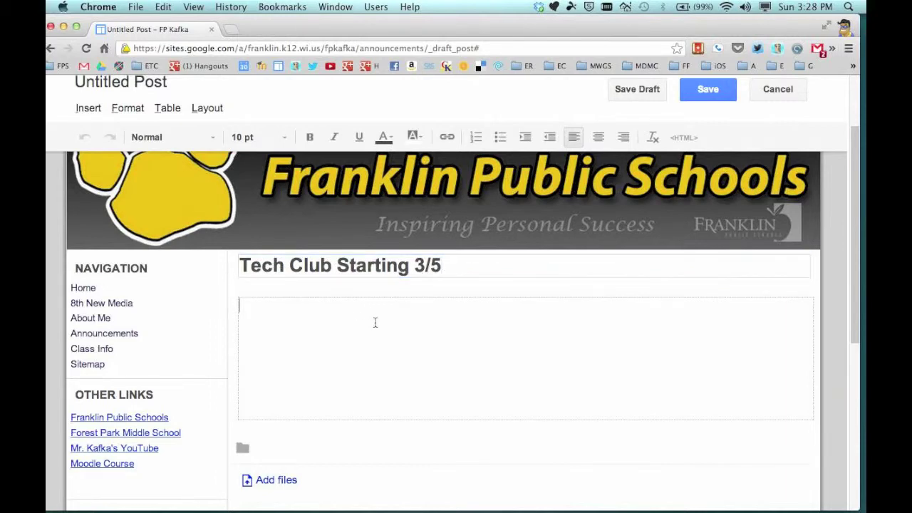
Paste the TECH NINJAS paragraph (starts March 5th, Tuesdays 3:30-4:30) into the body.
type("The TECH NINJAS club will be starting up on March 5th! Stop by Mr. Kafka's room and sign up.  Meetings will be Tuesdays after school from 3:30-4:30.  Be sure to also complete \"Level 1\" of the Google Ninja Training program to prove you should be accepted into the Tech Dojo!")
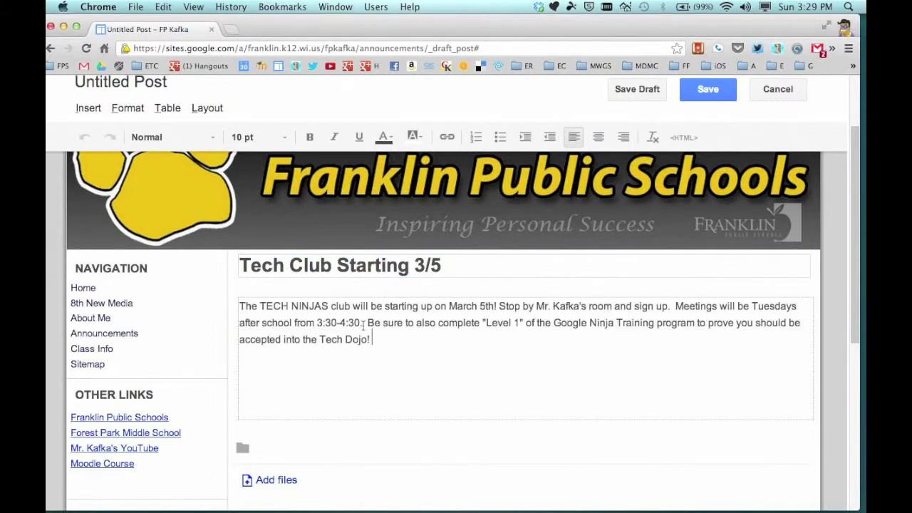
left_click(240, 306)
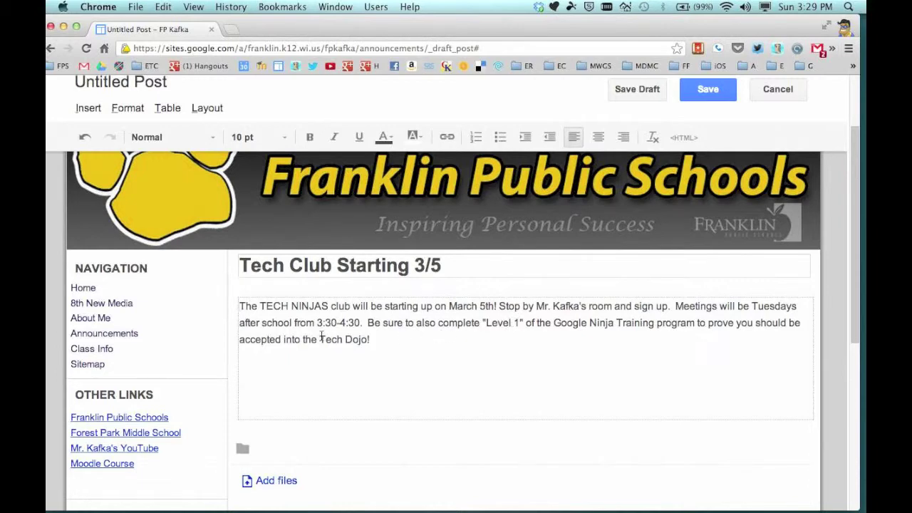
left_click(89, 109)
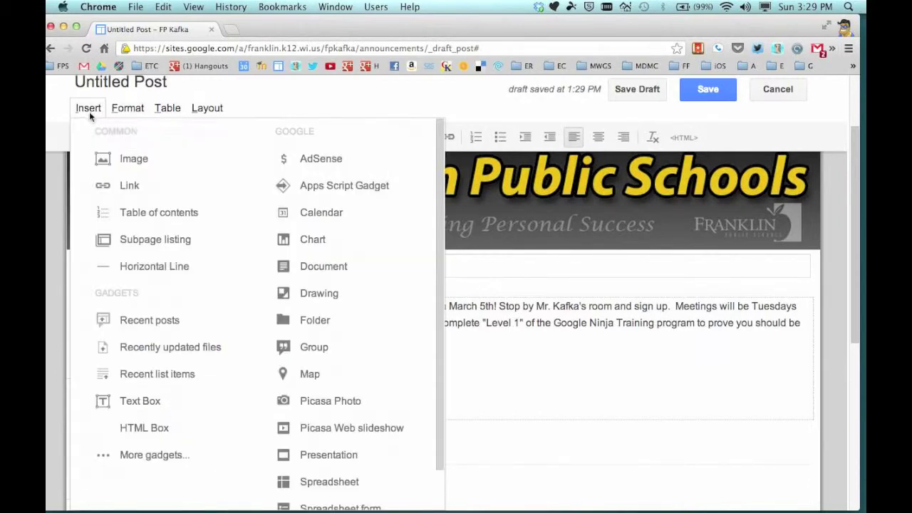
Insert ninja_desk.jpeg from the Desktop above the paragraph and size it small.
left_click(128, 160)
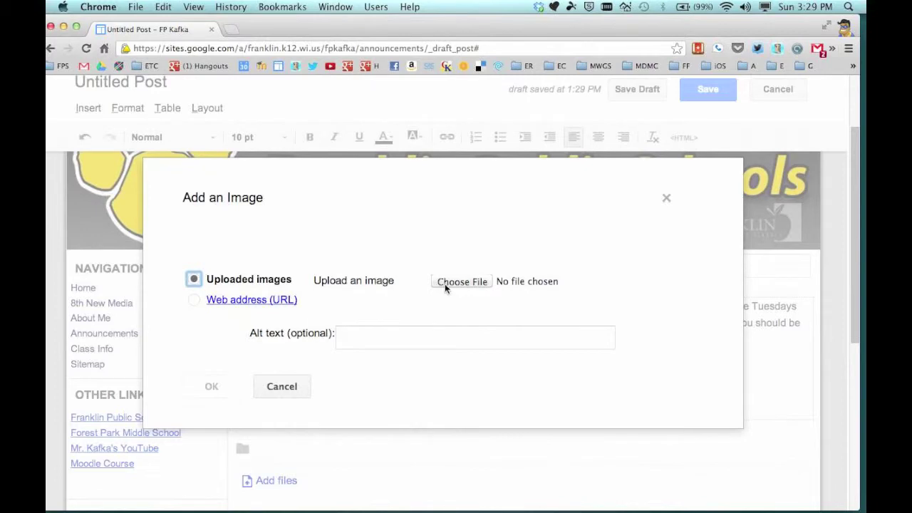
left_click(443, 284)
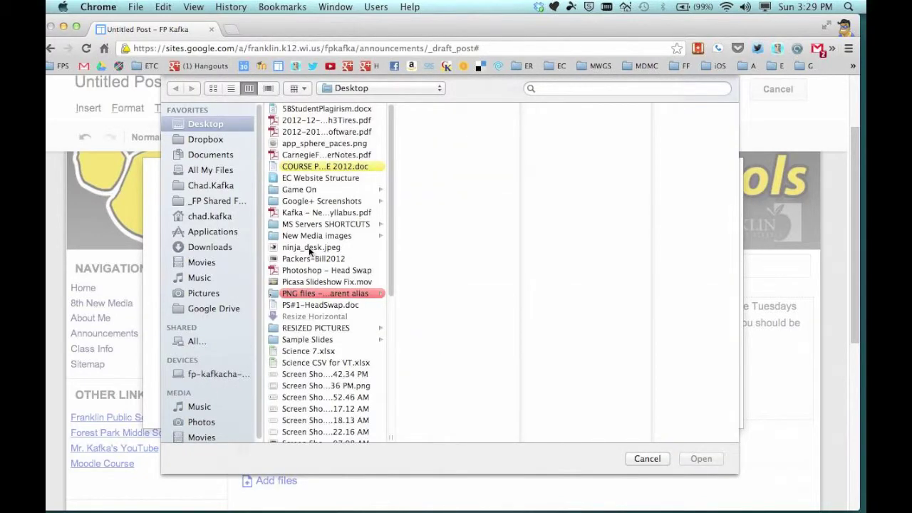
left_click(311, 247)
left_click(702, 458)
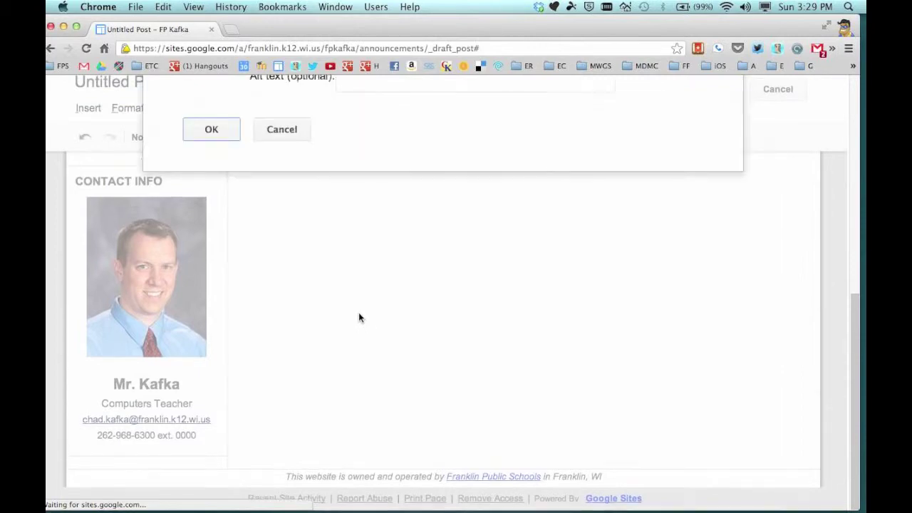
left_click(220, 248)
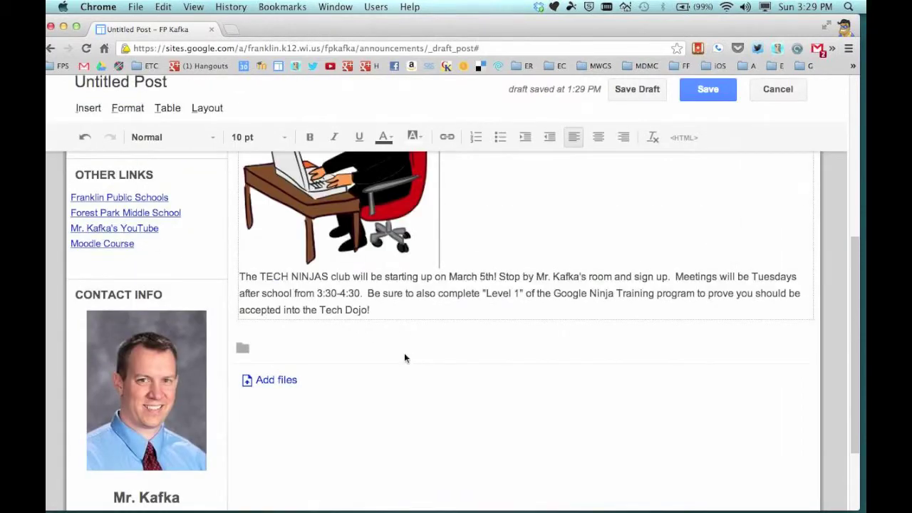
left_click(386, 423)
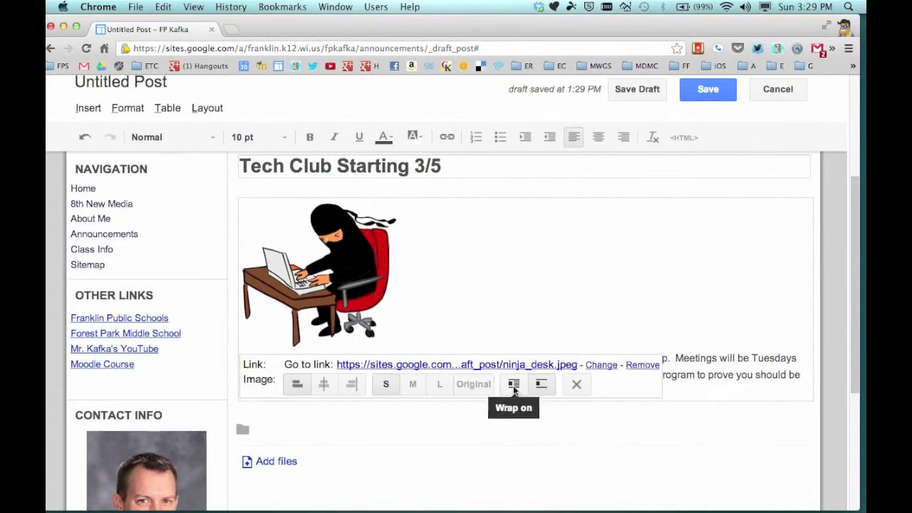
Turn on text wrap for the ninja image and save to publish the post.
left_click(514, 386)
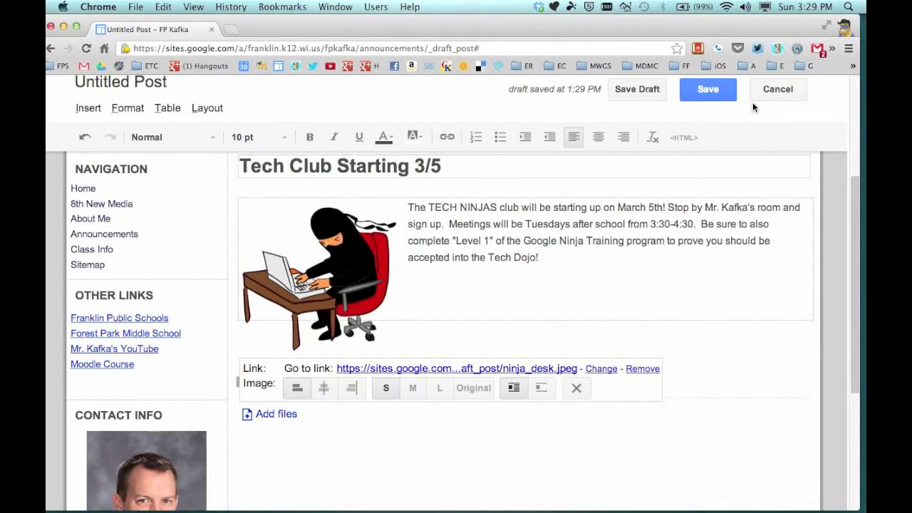
left_click(708, 90)
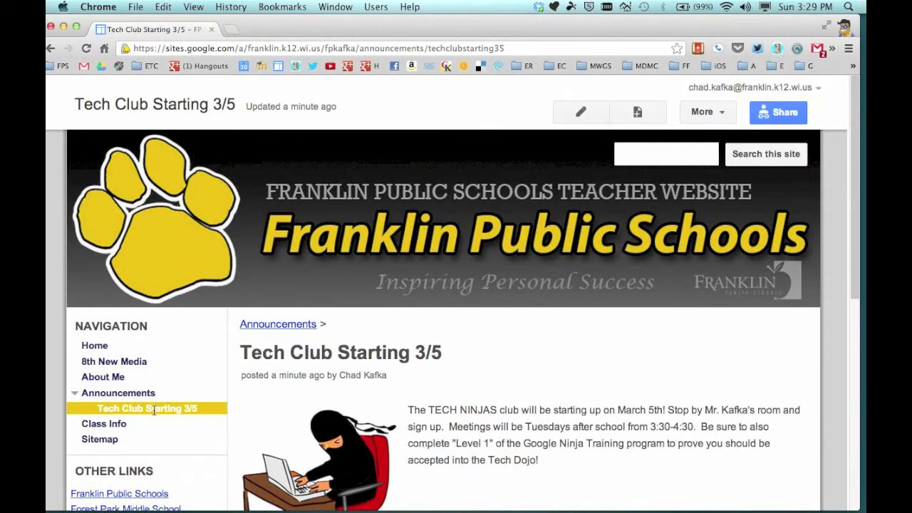
Scroll the published 'Tech Club Starting 3/5' post to review the wrapped ninja image.
scroll(154, 411, "down", 1)
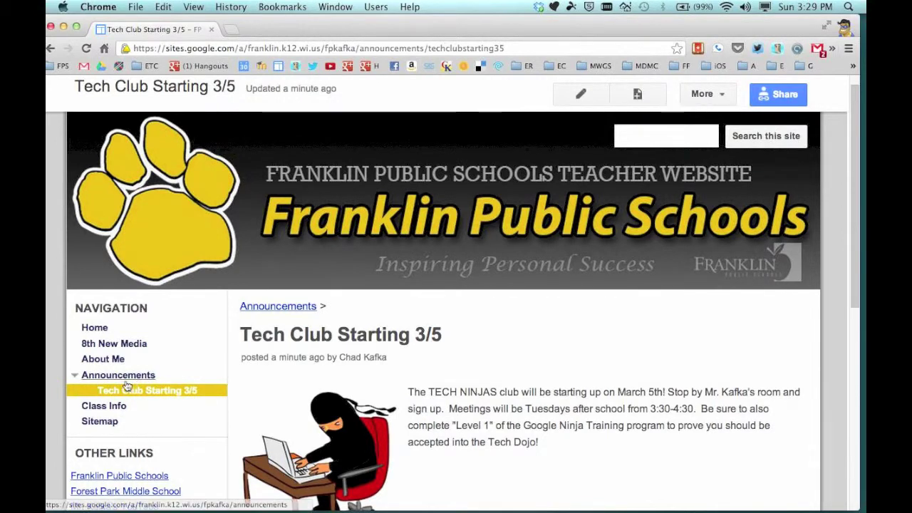
Go to Home and find 'Tech Club Starting 3/5' with its ninja thumbnail under Recent Announcements.
left_click(94, 330)
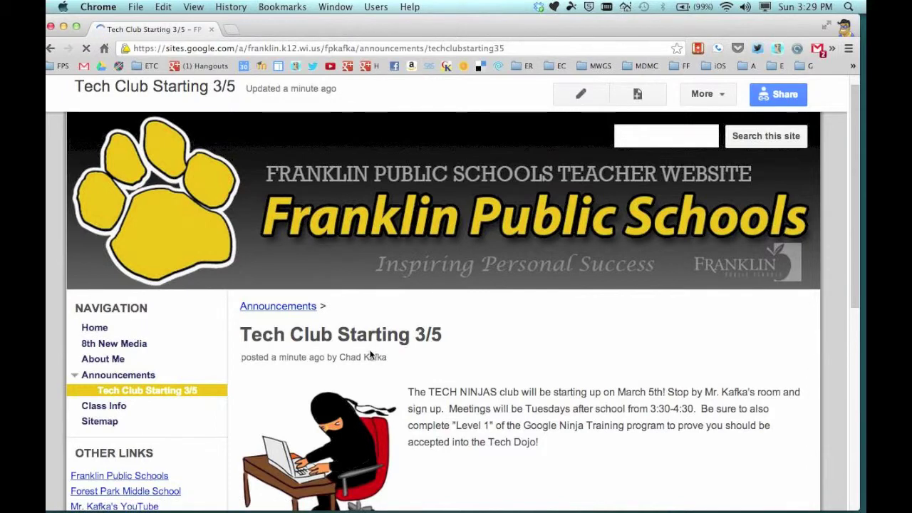
scroll(524, 402, "down", 5)
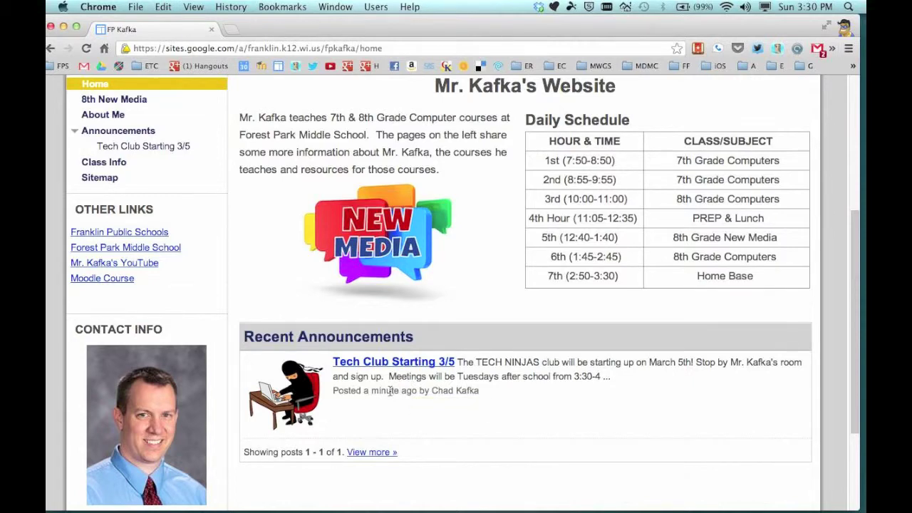
scroll(468, 425, "down", 3)
scroll(469, 427, "up", 5)
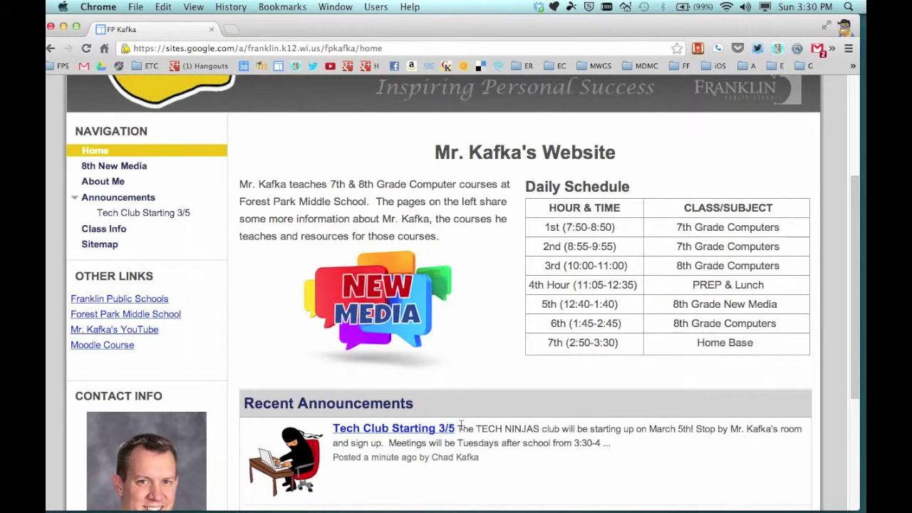
scroll(461, 426, "up", 1)
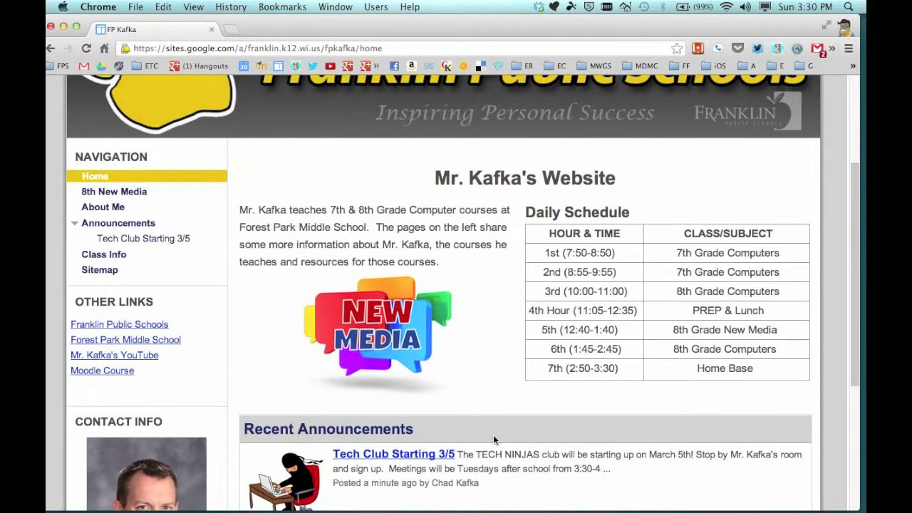
scroll(494, 439, "up", 2)
scroll(494, 438, "up", 2)
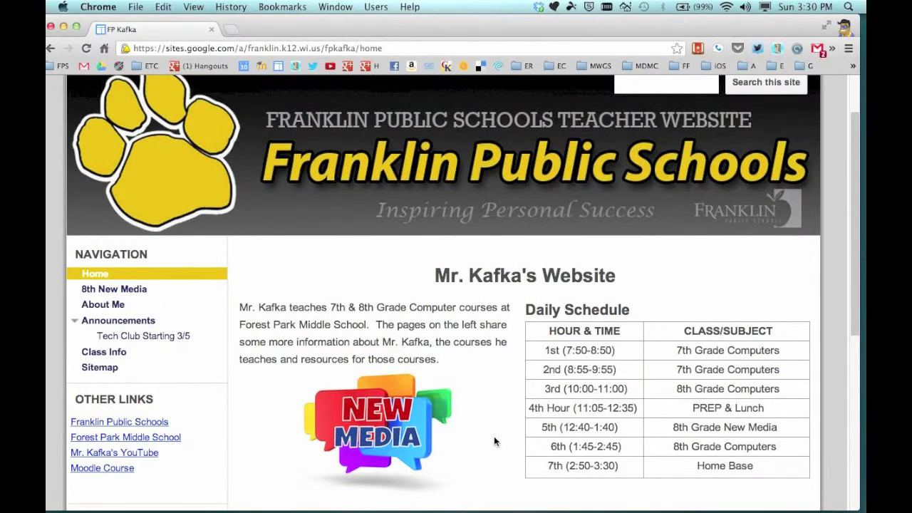
scroll(494, 438, "up", 1)
scroll(493, 435, "up", 2)
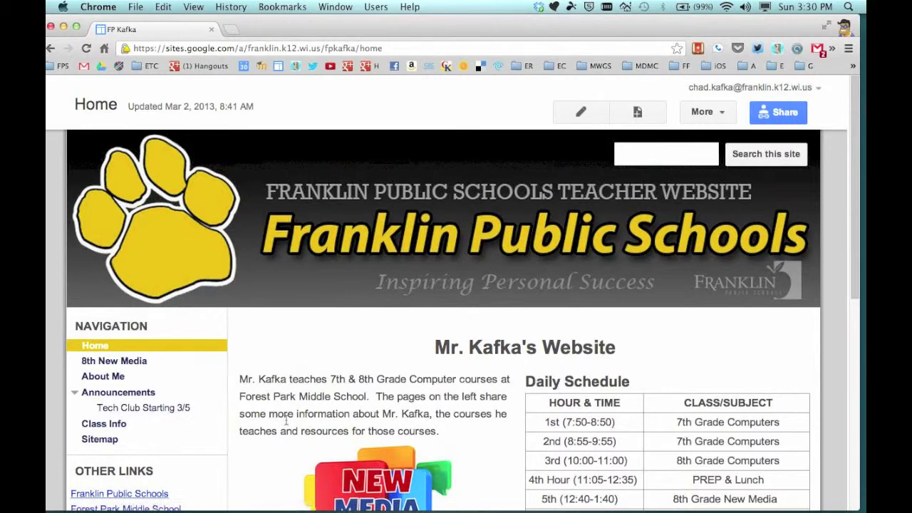
scroll(288, 421, "down", 5)
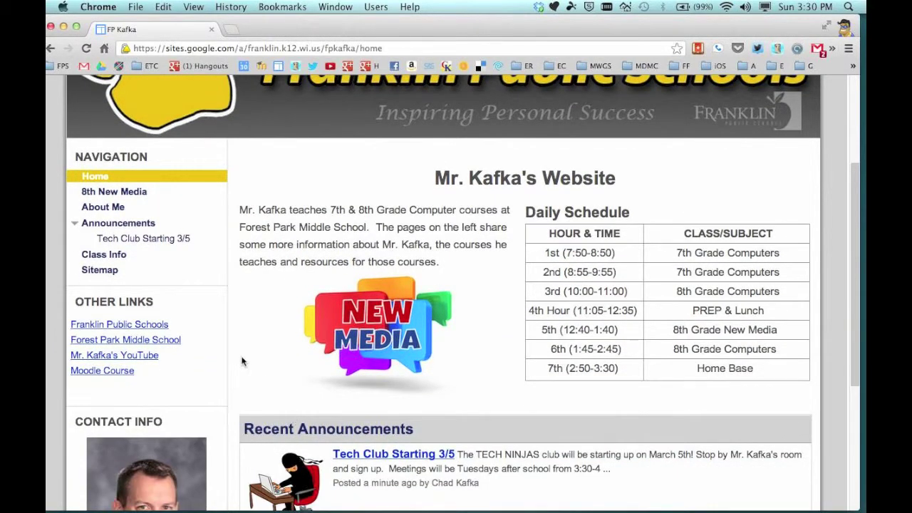
Open the 'Tech Club Starting 3/5' announcement from the sidebar.
left_click(178, 245)
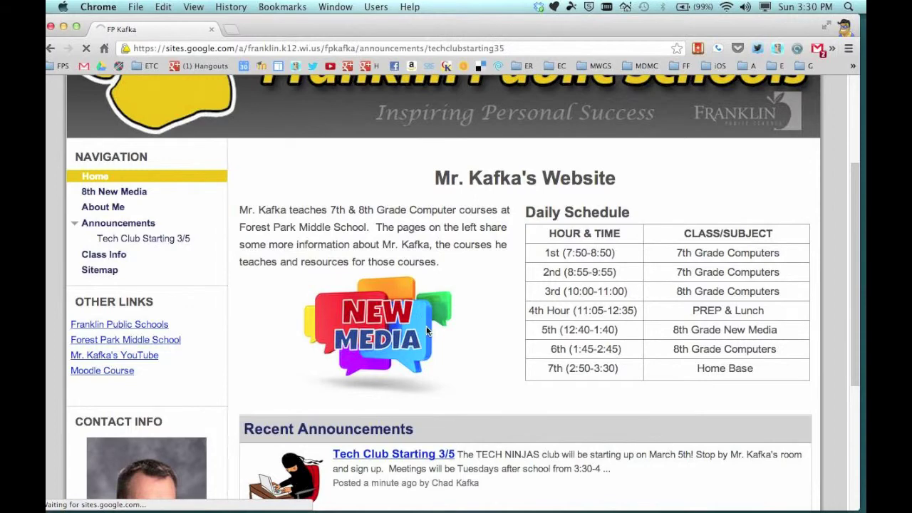
scroll(475, 358, "down", 2)
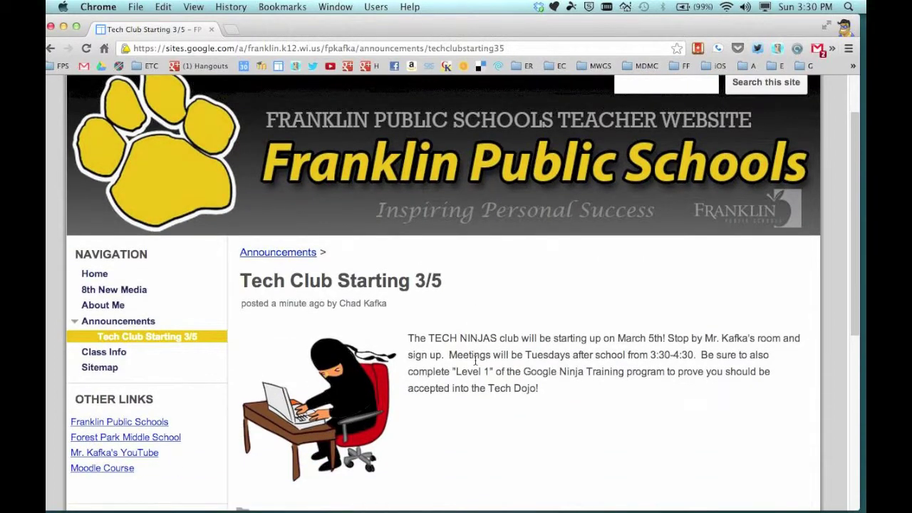
scroll(475, 360, "up", 2)
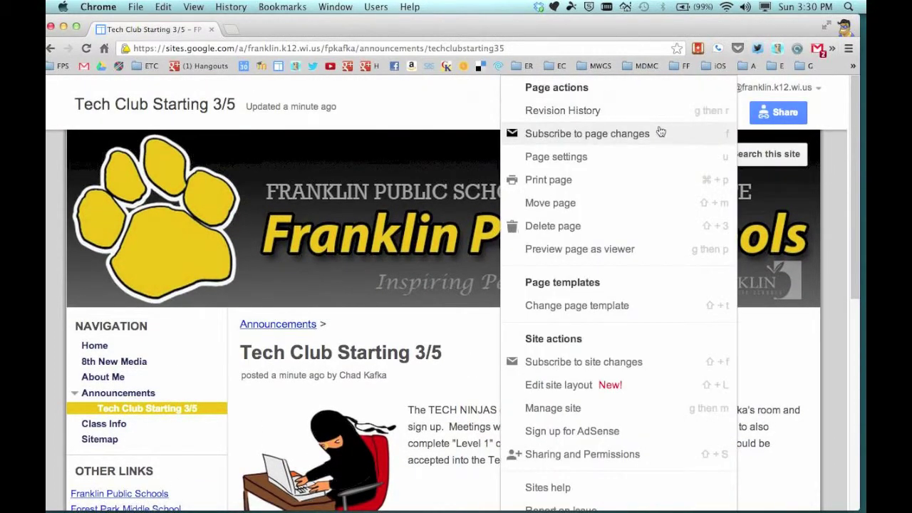
Start Delete page on the post, cancel it, and return to Announcements.
left_click(561, 234)
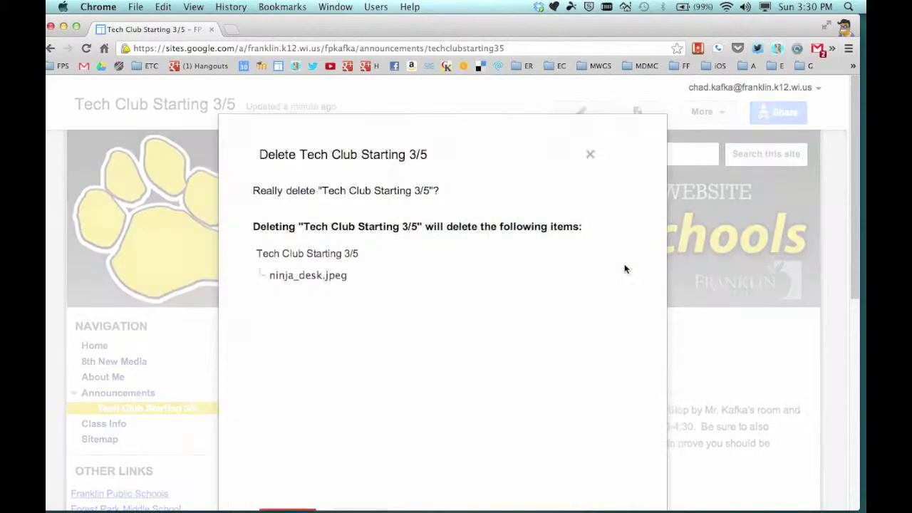
scroll(370, 271, "down", 3)
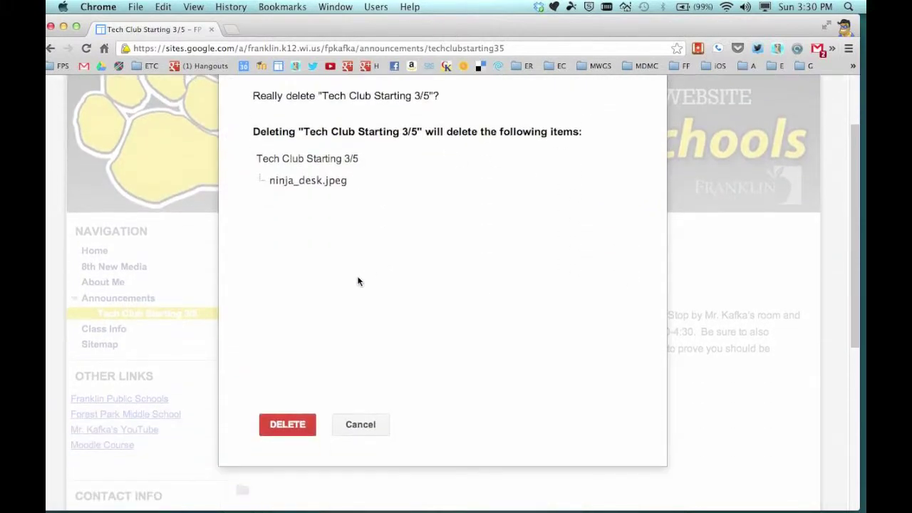
left_click(363, 429)
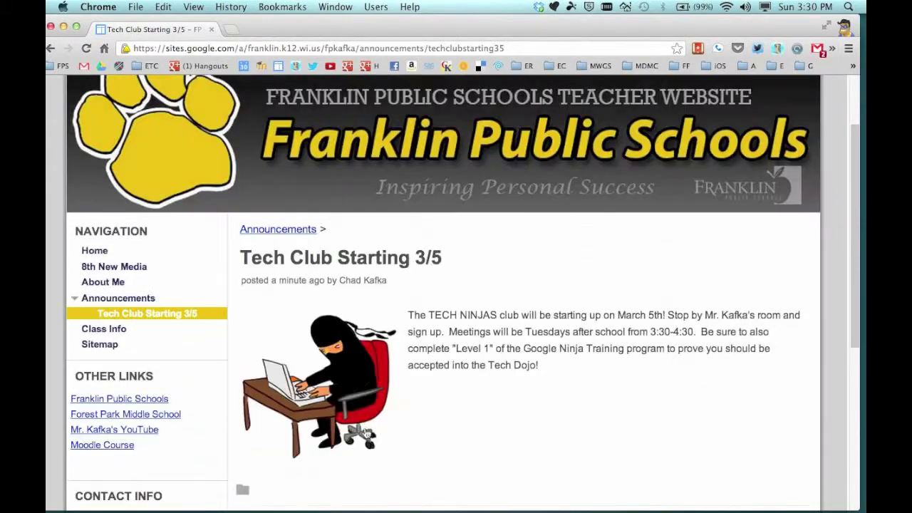
scroll(583, 341, "down", 2)
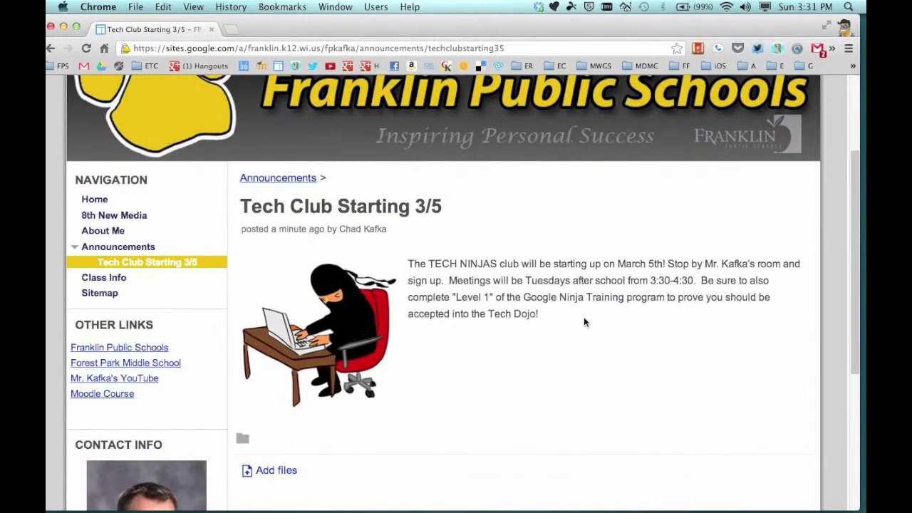
scroll(585, 322, "up", 3)
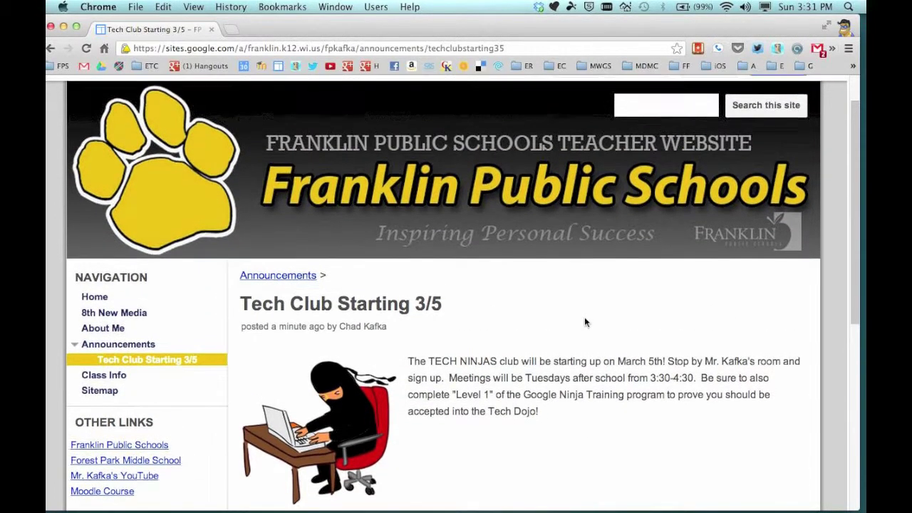
left_click(125, 345)
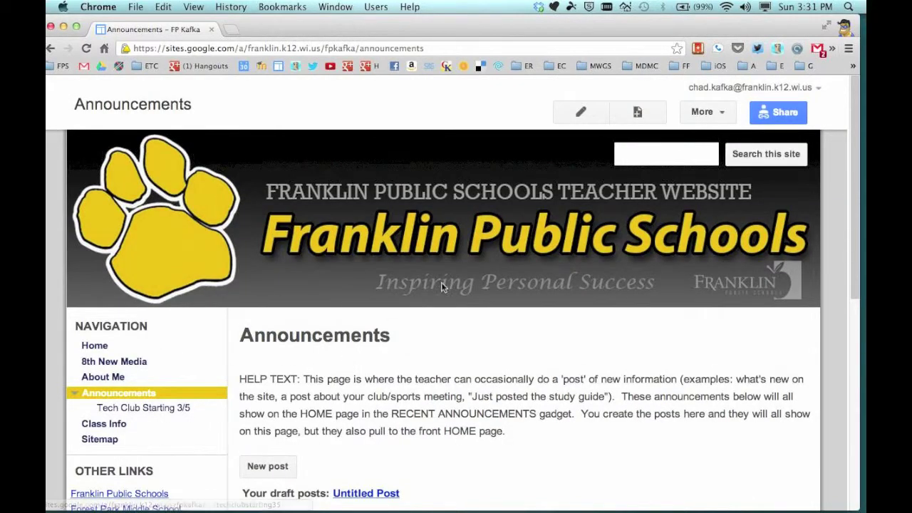
Dismiss the More actions list, go to Home, and put the page into edit mode.
left_click(704, 112)
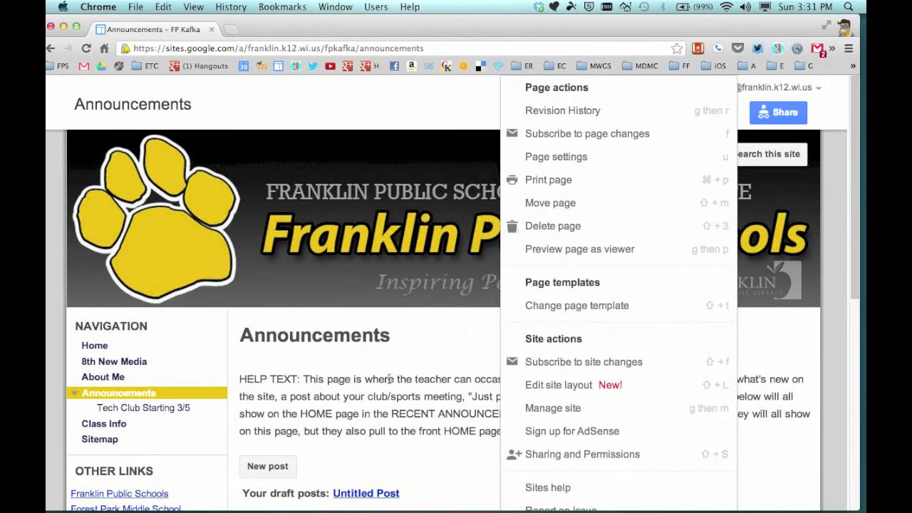
key("Escape")
left_click(95, 346)
scroll(438, 391, "down", 3)
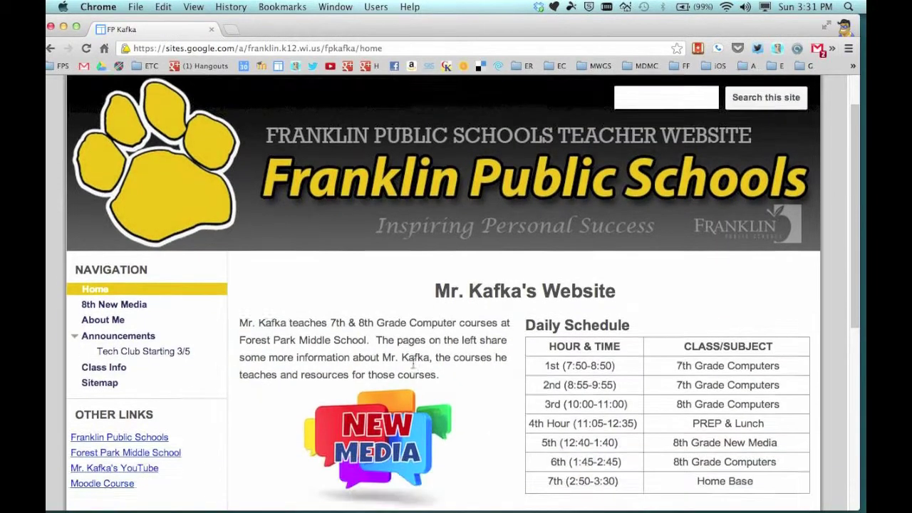
scroll(621, 196, "up", 3)
left_click(578, 112)
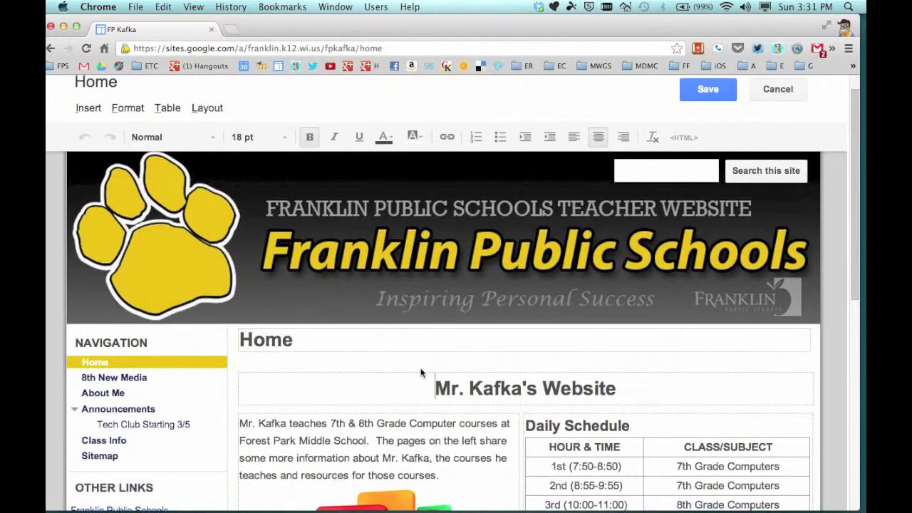
Inspect the Recent announcements gadget and New Media image, then save the Home page.
scroll(420, 371, "down", 8)
left_click(471, 371)
scroll(468, 364, "up", 1)
left_click(353, 227)
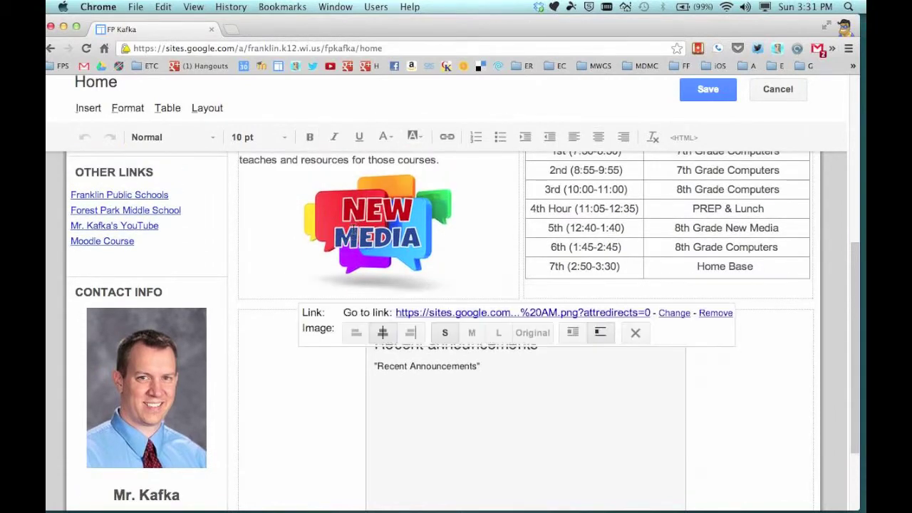
left_click(479, 430)
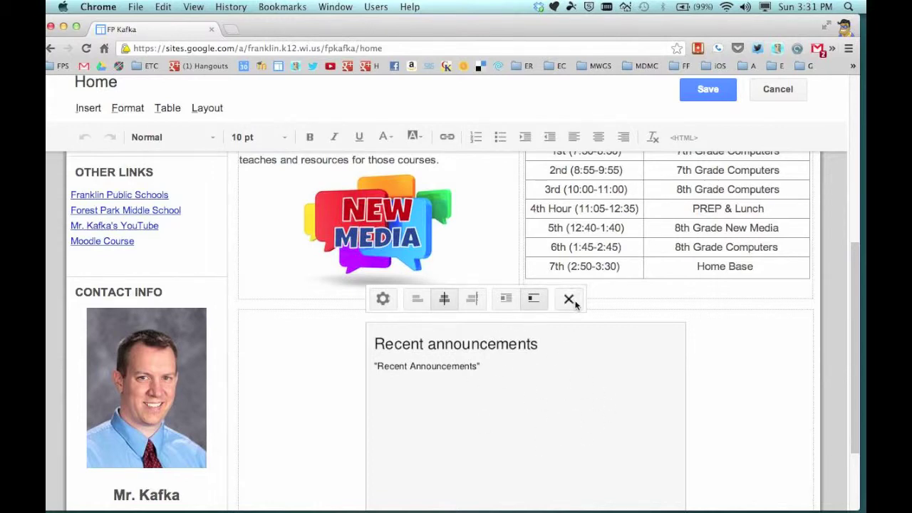
scroll(535, 377, "up", 3)
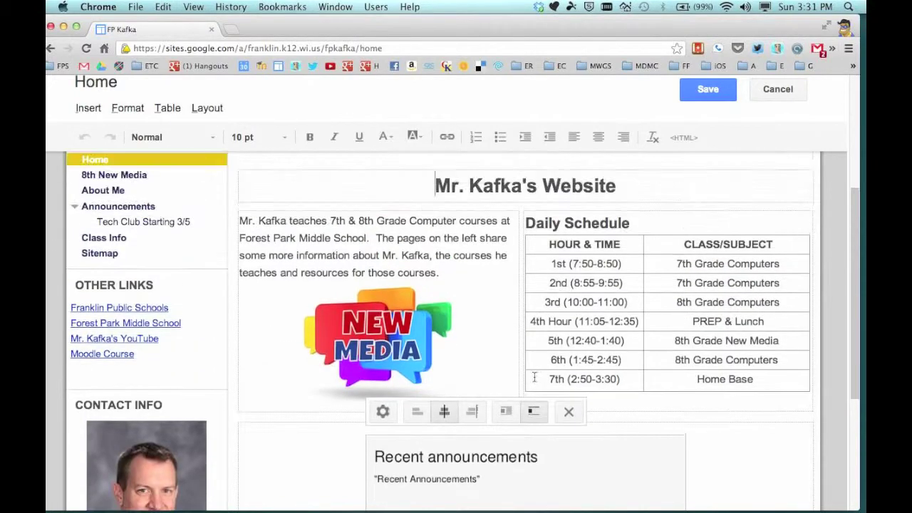
scroll(479, 354, "up", 2)
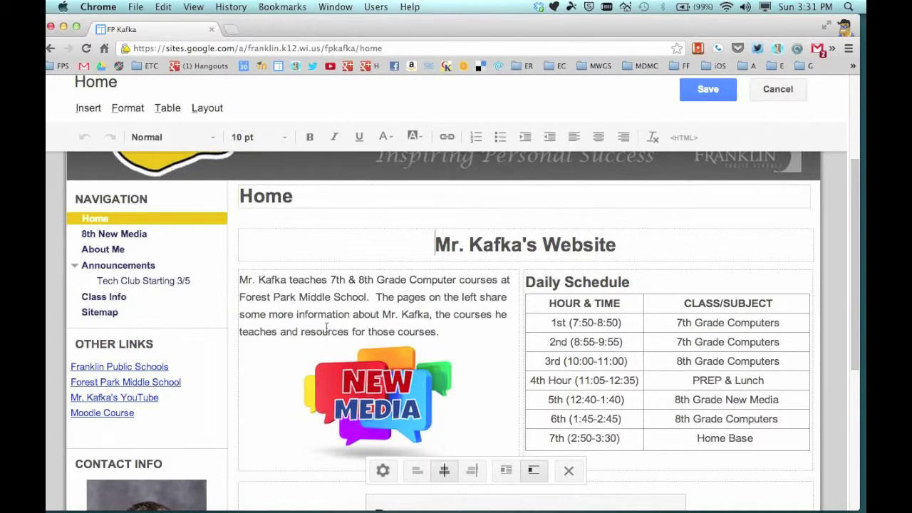
left_click(705, 95)
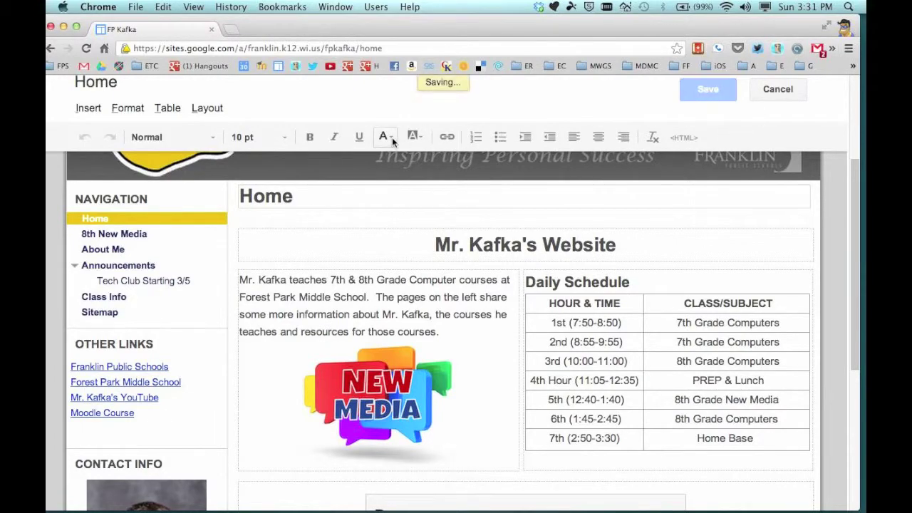